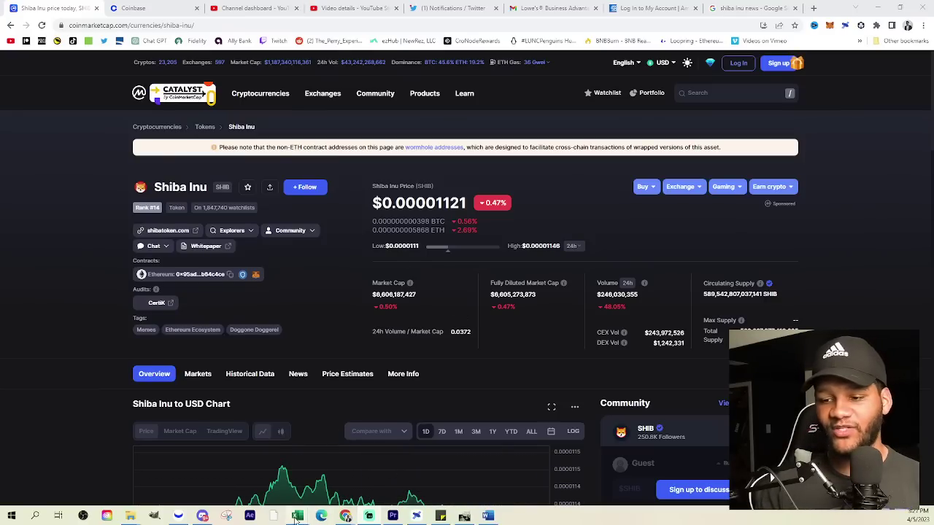
- Switch to the All Exit Plan Spreadsheets workbook in Excel and review coins sold and realized gains for the $0.00003 and $0.00007 SHIB price rows
{"action": "mouse_move", "coordinate": [297, 519]}
{"action": "left_click", "coordinate": [350, 473]}
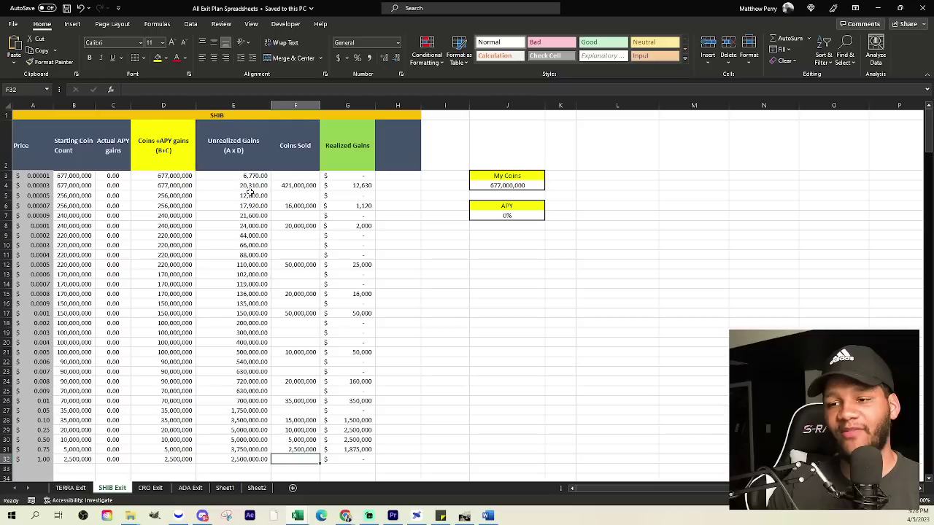
{"action": "left_click", "coordinate": [286, 187]}
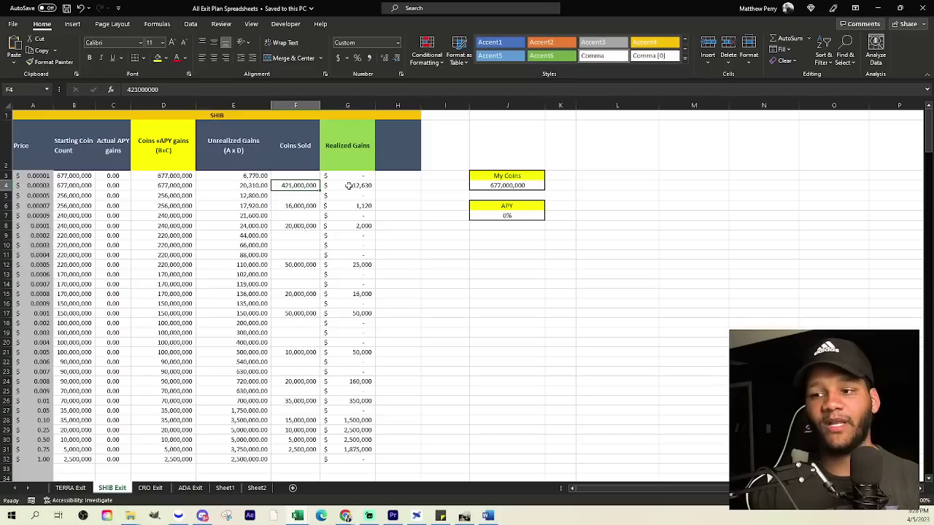
{"action": "left_click", "coordinate": [350, 186]}
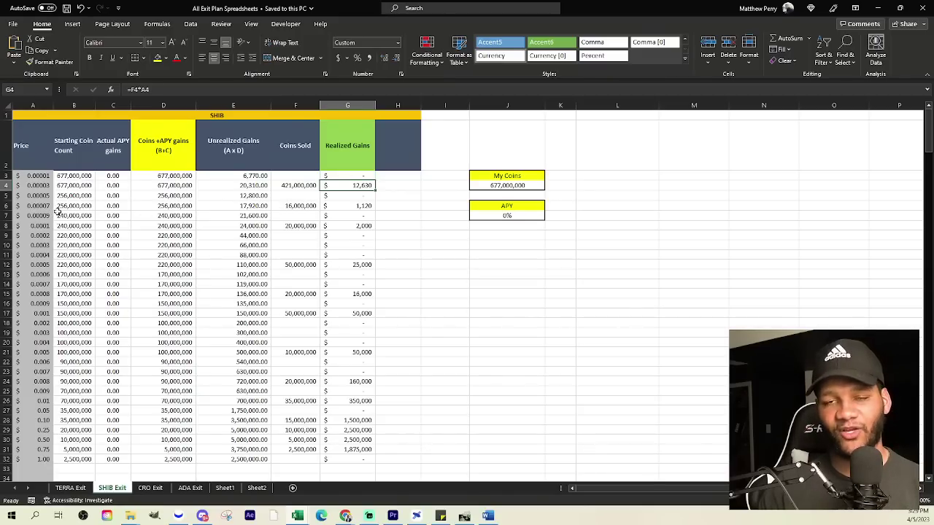
{"action": "left_click", "coordinate": [298, 206]}
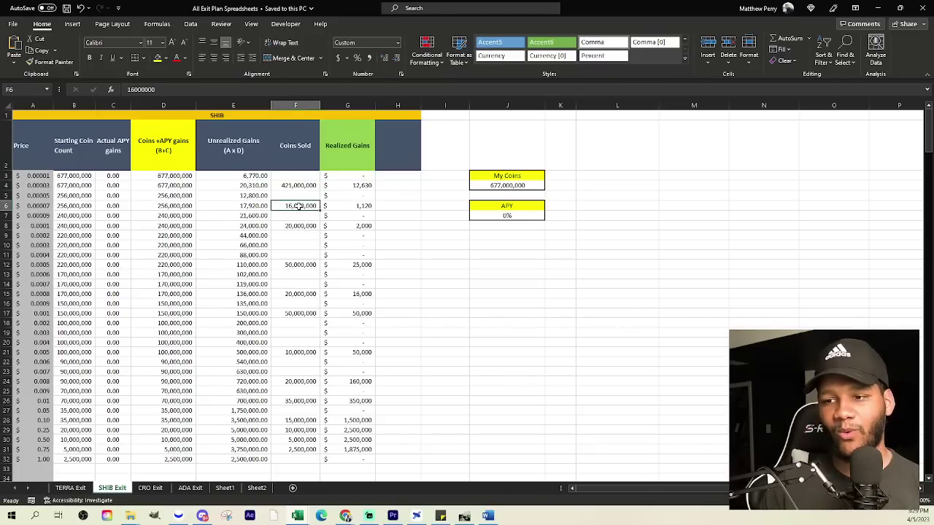
{"action": "left_click", "coordinate": [365, 207]}
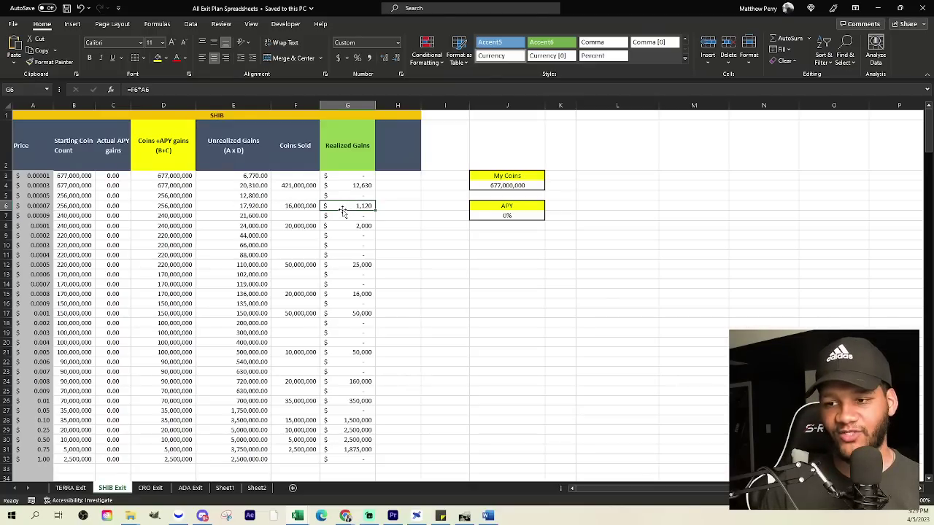
- Review the price, coins sold and realized gains in the $0.0001 and $0.0005 rows of the SHIB exit plan
{"action": "left_click", "coordinate": [35, 226]}
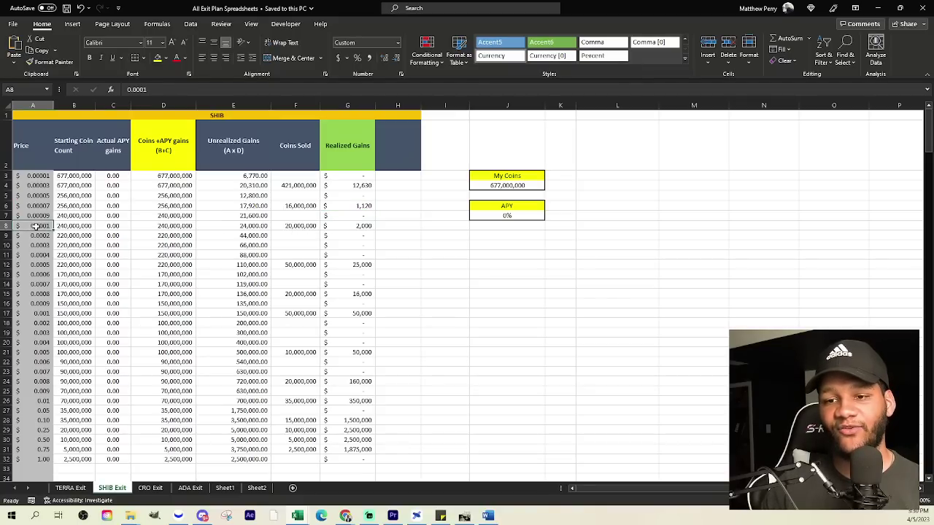
{"action": "left_click", "coordinate": [297, 227]}
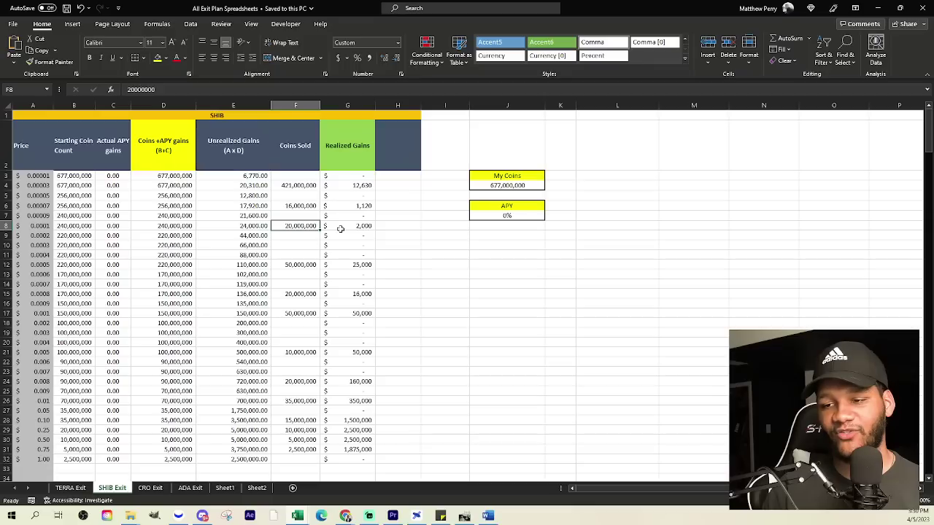
{"action": "left_click", "coordinate": [359, 228]}
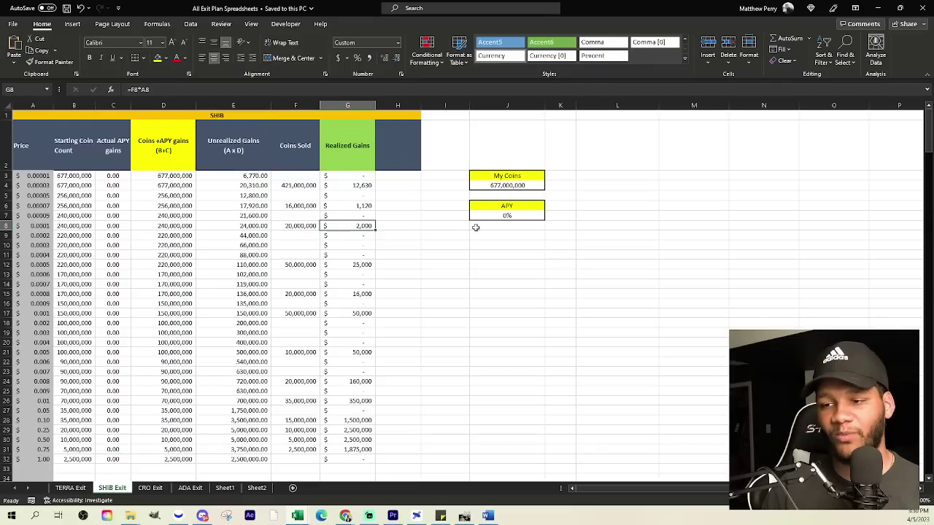
{"action": "left_click", "coordinate": [38, 265]}
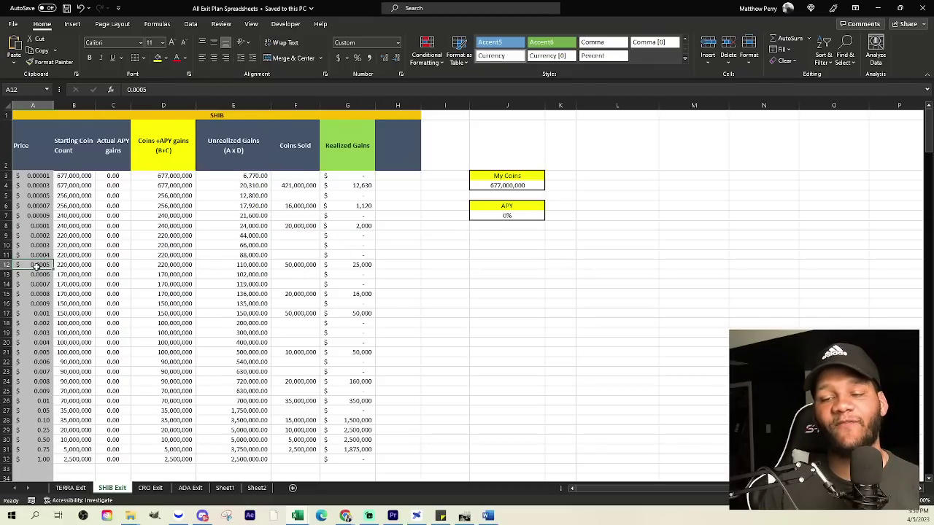
{"action": "left_click", "coordinate": [291, 264]}
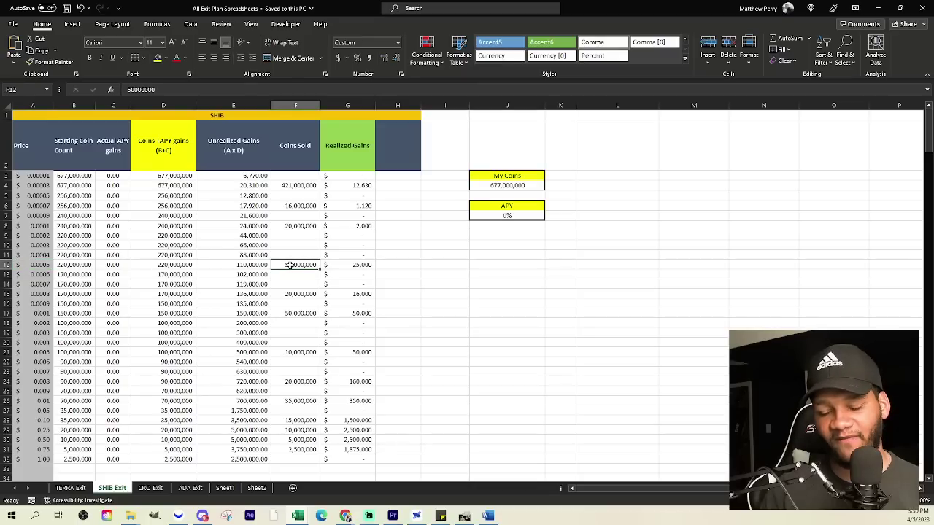
{"action": "left_click", "coordinate": [360, 266]}
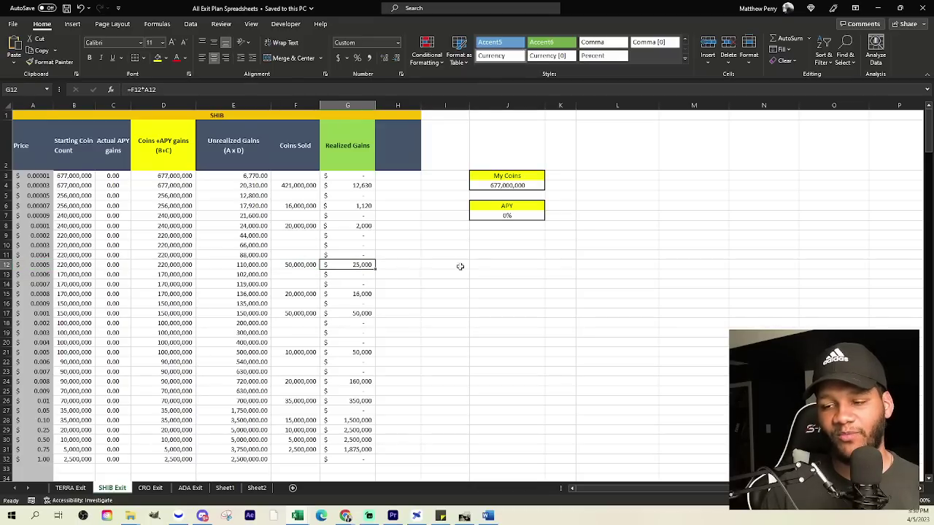
- Review the coins sold and realized gains in the $0.0008 and $0.001 price rows
{"action": "left_click", "coordinate": [44, 295]}
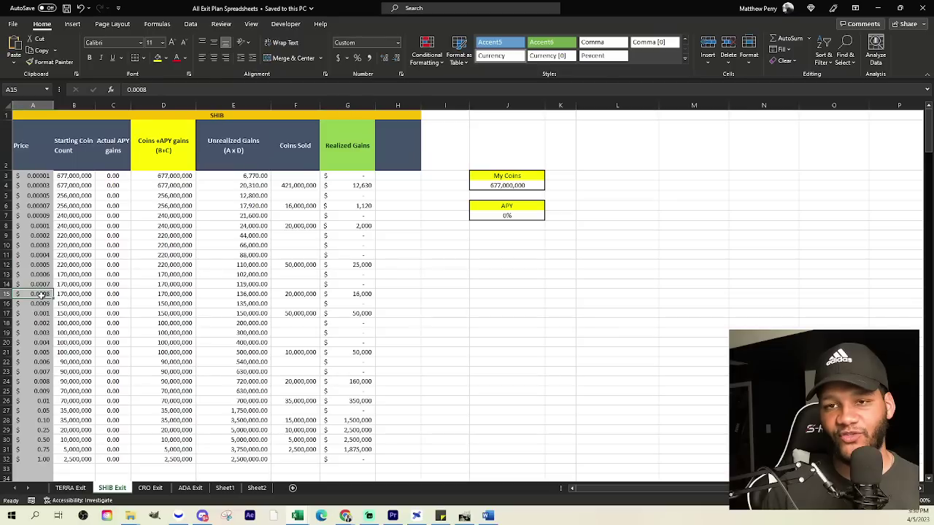
{"action": "left_click", "coordinate": [292, 294]}
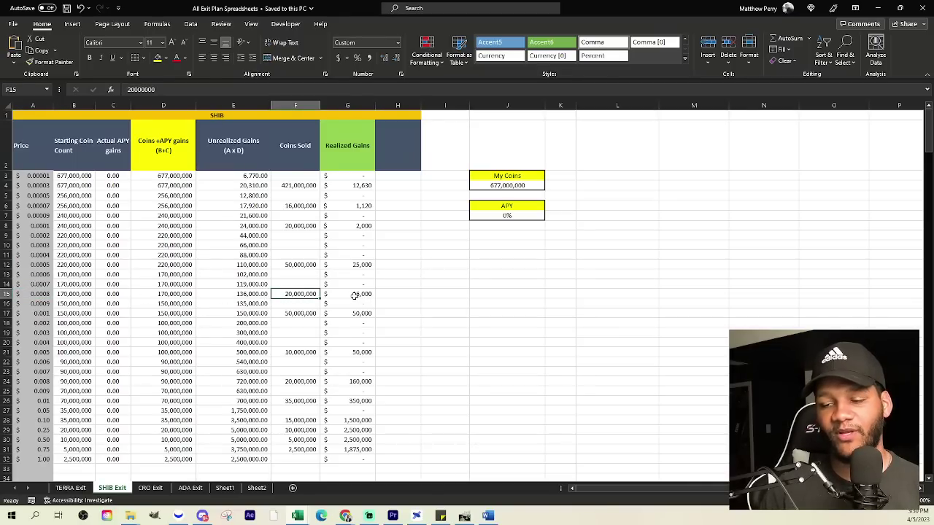
{"action": "left_click", "coordinate": [354, 295]}
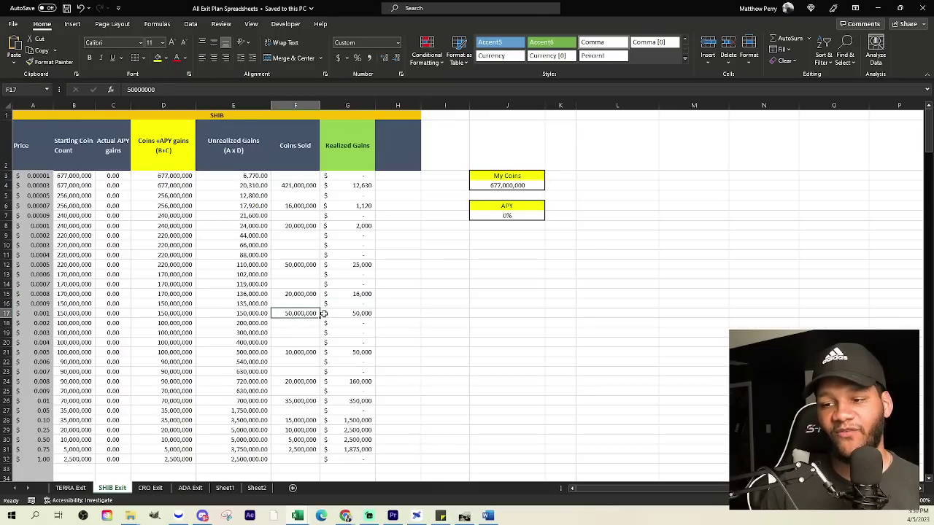
{"action": "left_click_drag", "start_coordinate": [363, 315], "coordinate": [363, 324]}
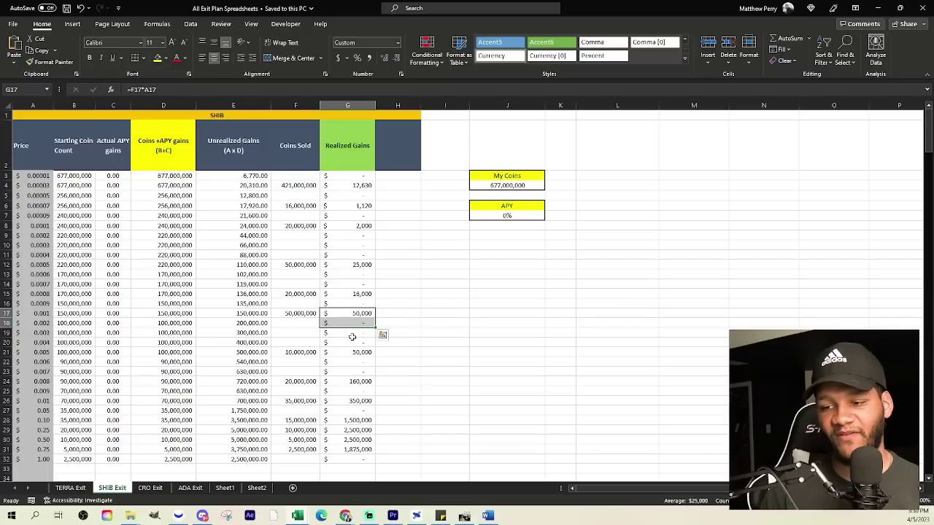
{"action": "left_click", "coordinate": [297, 314]}
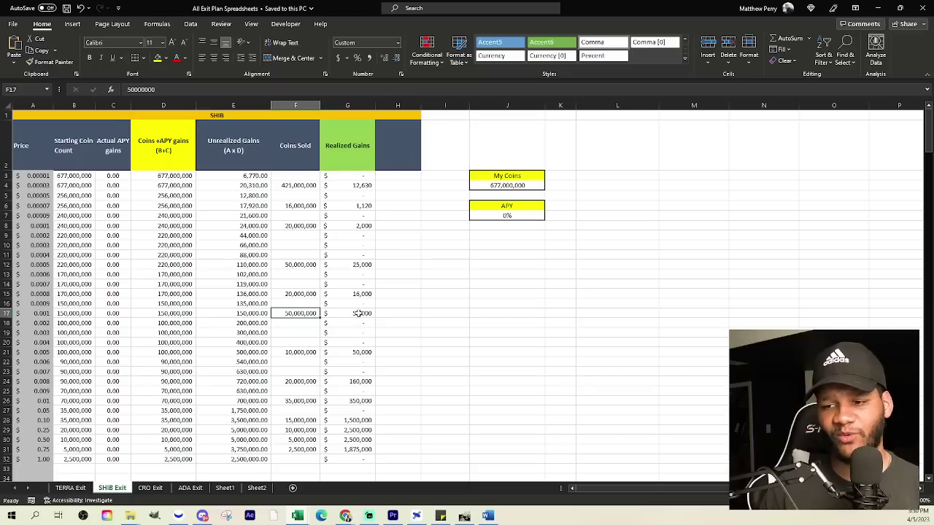
{"action": "left_click", "coordinate": [354, 313]}
- Review the planned sales at $0.005, $0.008 and $0.01, and select the realized gains from the $0.00003 row through the $0.01 row
{"action": "left_click", "coordinate": [290, 353]}
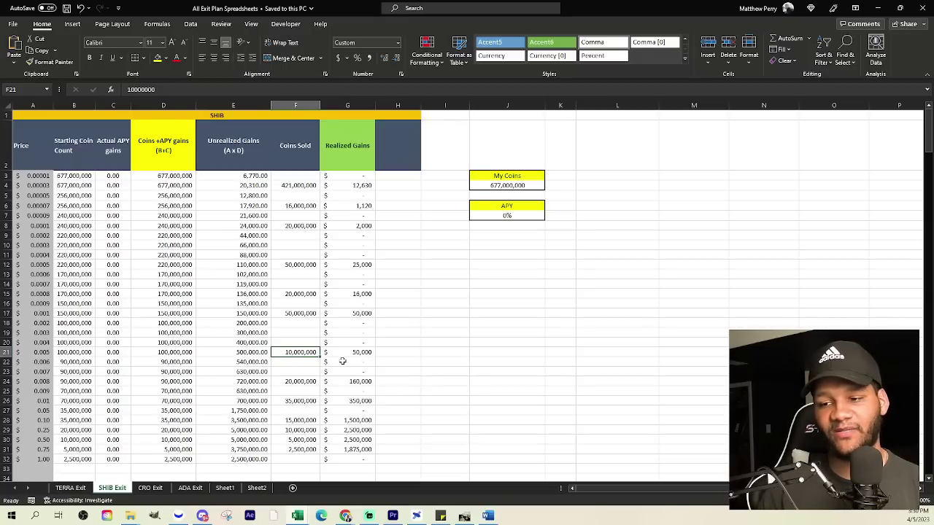
{"action": "left_click", "coordinate": [290, 382]}
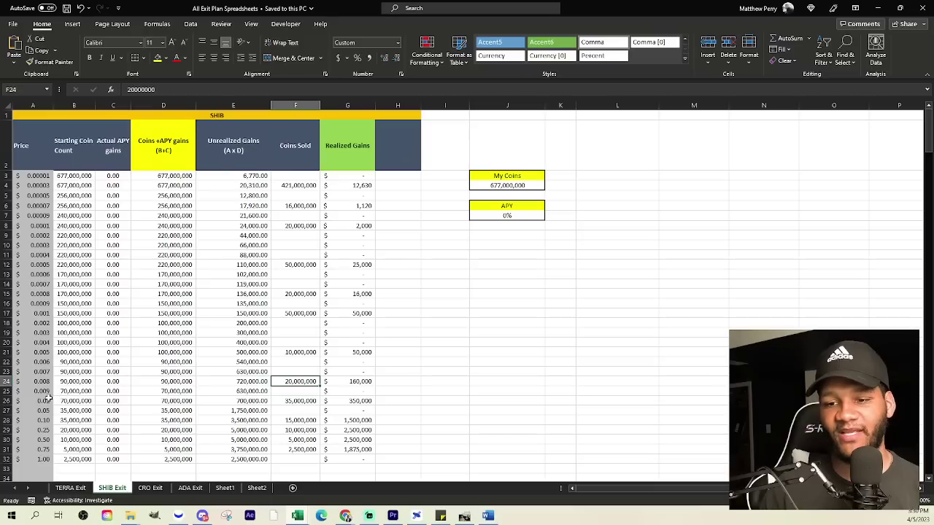
{"action": "left_click", "coordinate": [297, 402]}
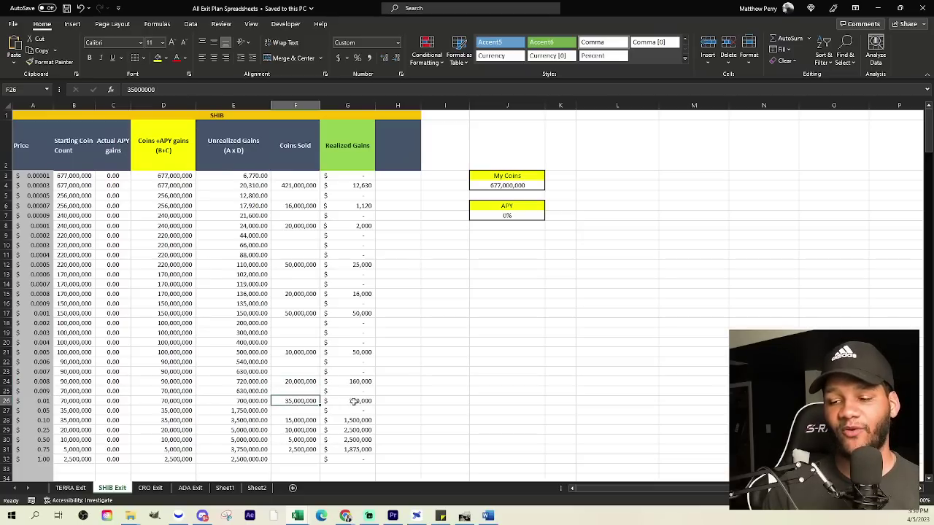
{"action": "left_click", "coordinate": [358, 402]}
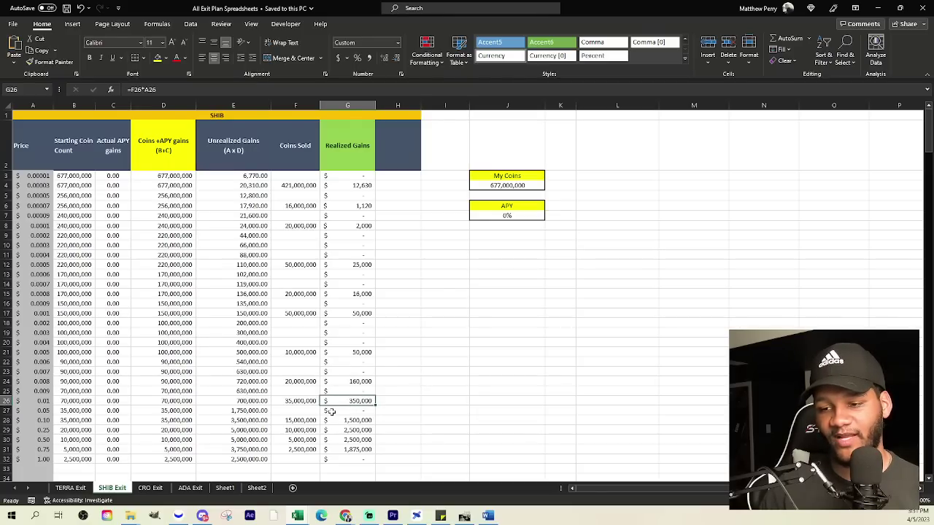
{"action": "left_click_drag", "start_coordinate": [347, 402], "coordinate": [367, 186]}
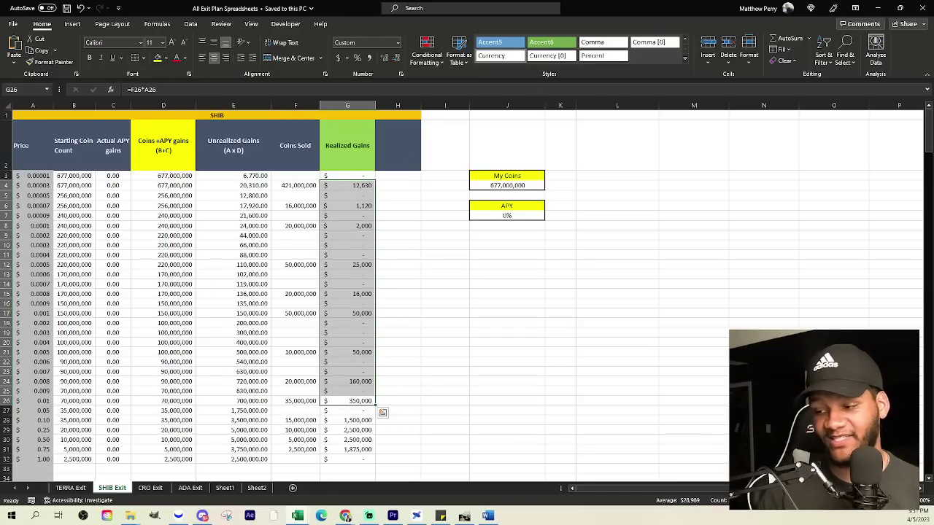
- Review the coins sold and realized gains in each price row from $0.10 to $0.75
{"action": "scroll", "coordinate": [472, 365], "scroll_direction": "down", "scroll_amount": 2}
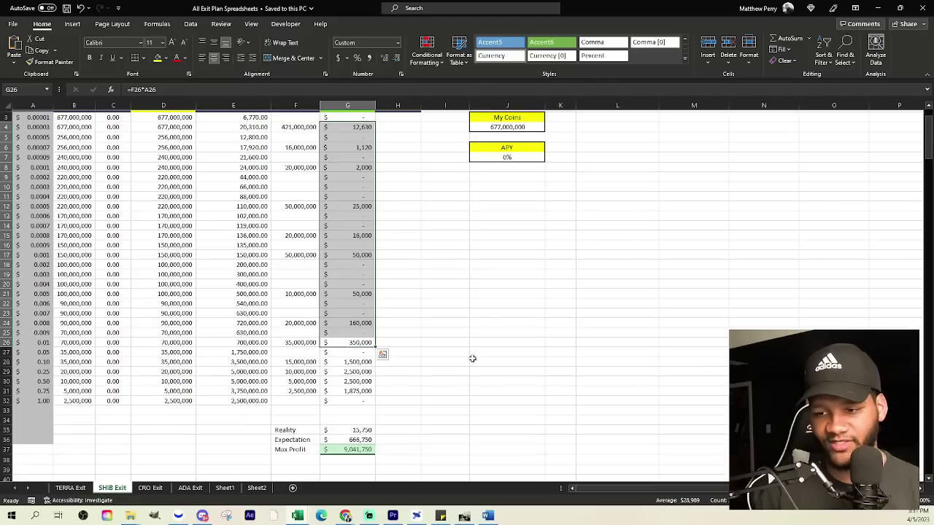
{"action": "left_click", "coordinate": [290, 364]}
{"action": "left_click", "coordinate": [348, 363]}
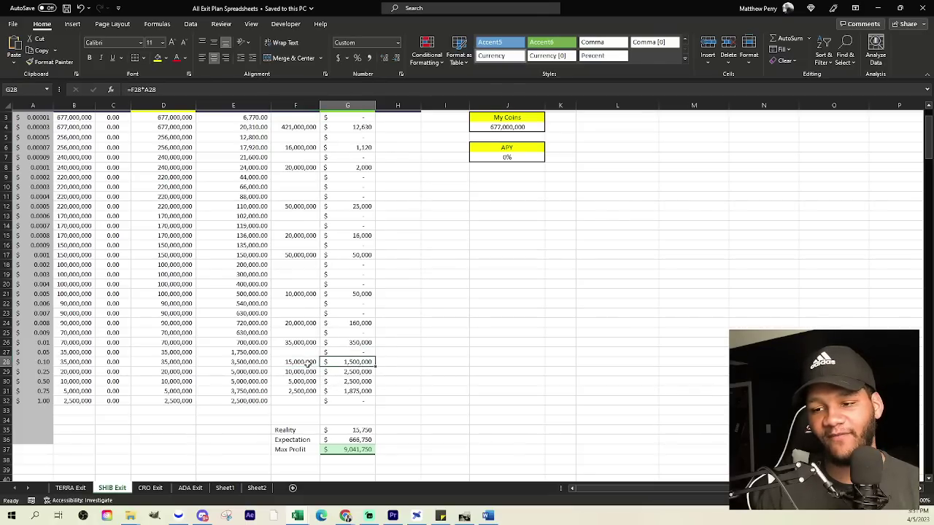
{"action": "left_click", "coordinate": [289, 362]}
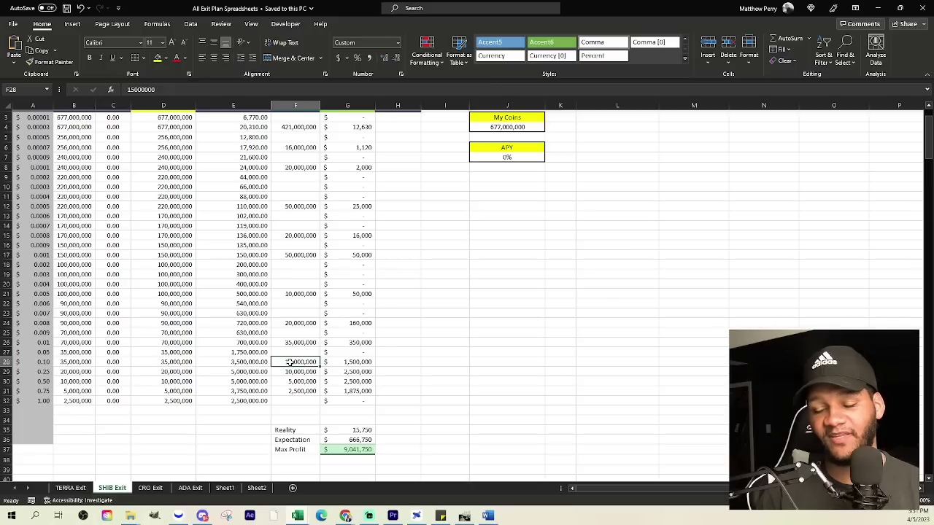
{"action": "left_click", "coordinate": [348, 363]}
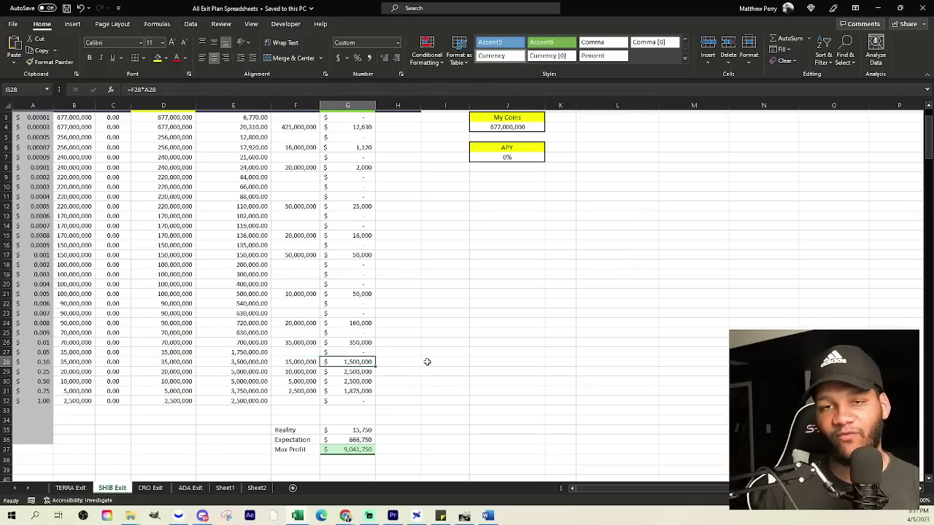
{"action": "left_click", "coordinate": [294, 373]}
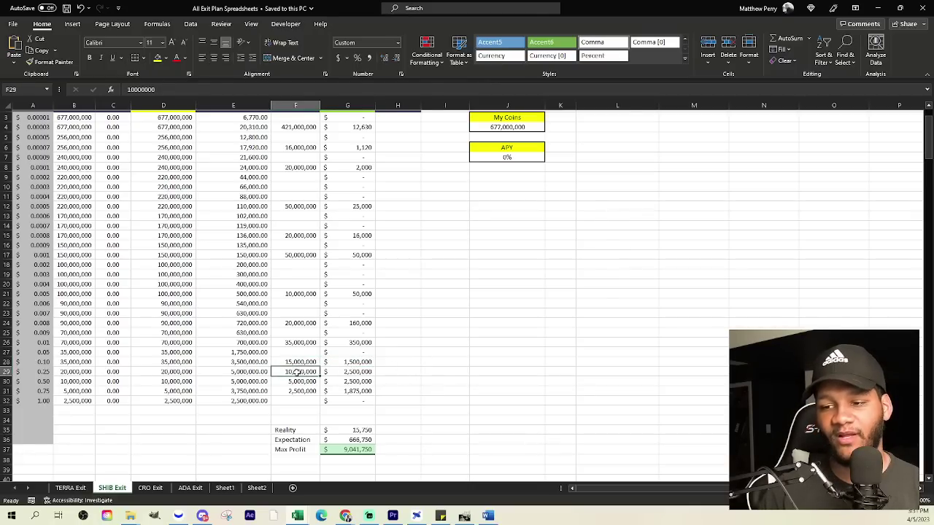
{"action": "left_click", "coordinate": [358, 373]}
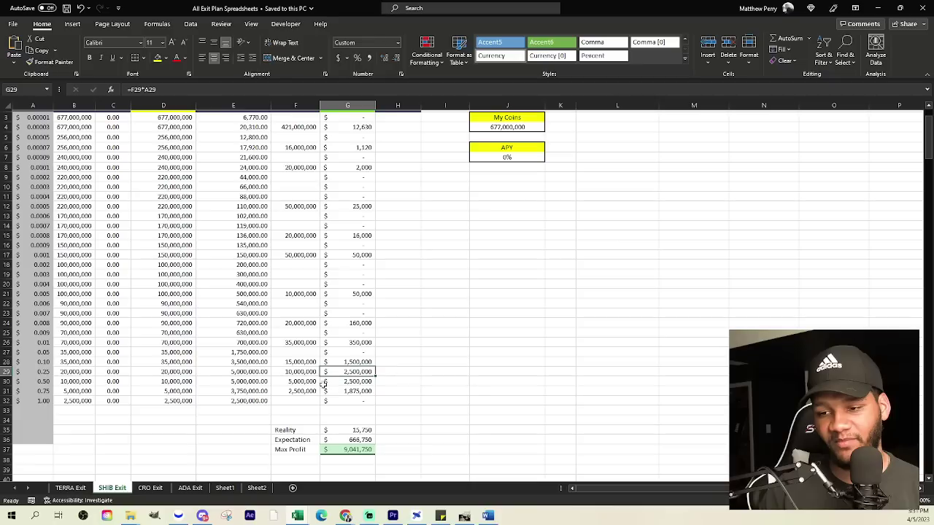
{"action": "left_click", "coordinate": [291, 382]}
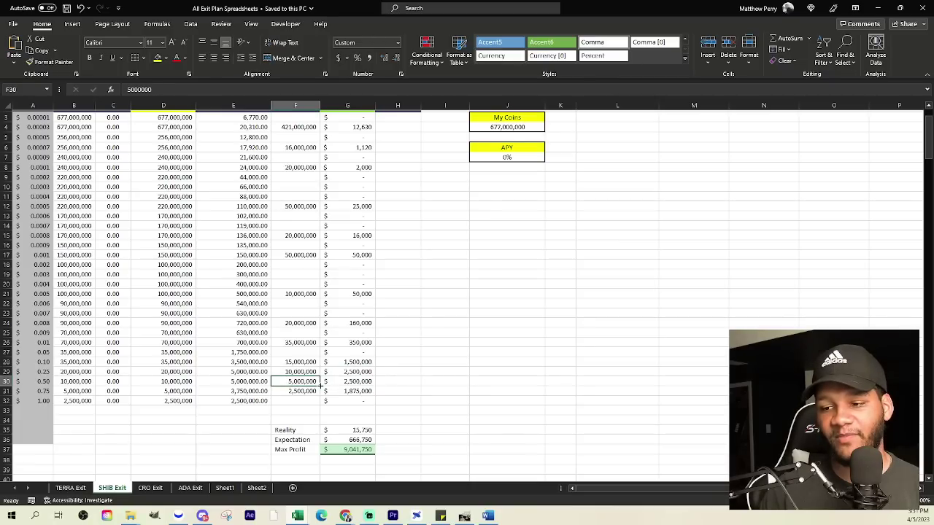
{"action": "left_click", "coordinate": [348, 382]}
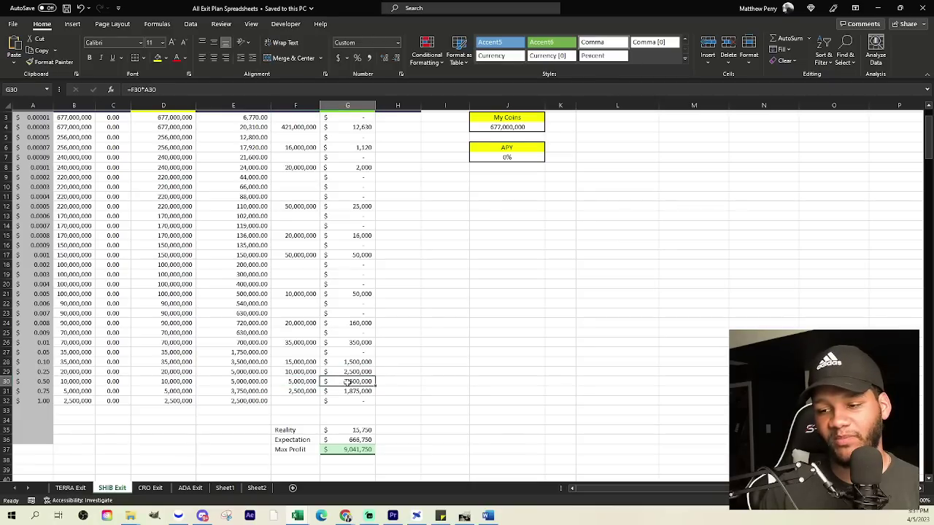
{"action": "left_click", "coordinate": [295, 393]}
{"action": "left_click", "coordinate": [346, 392]}
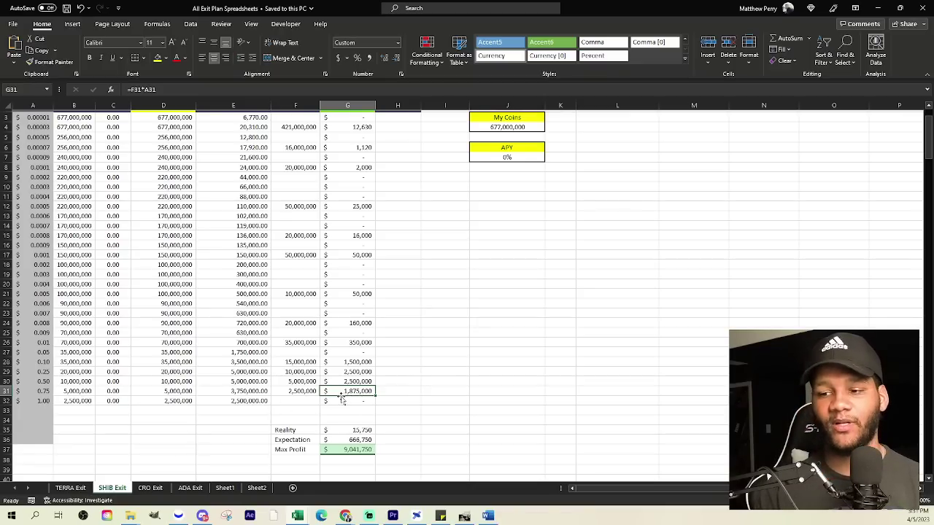
- Inspect the Expectation and Reality totals below the SHIB exit table
{"action": "scroll", "coordinate": [418, 376], "scroll_direction": "down", "scroll_amount": 1}
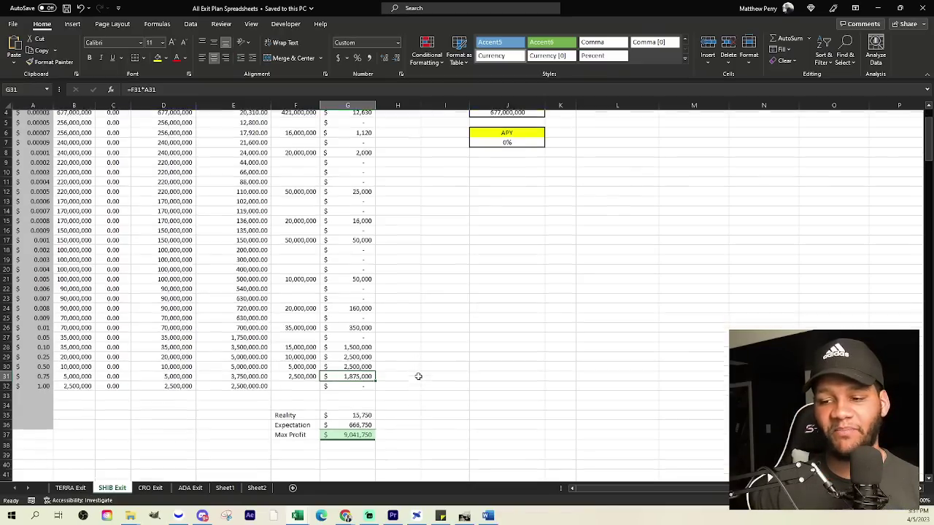
{"action": "scroll", "coordinate": [419, 377], "scroll_direction": "down", "scroll_amount": 1}
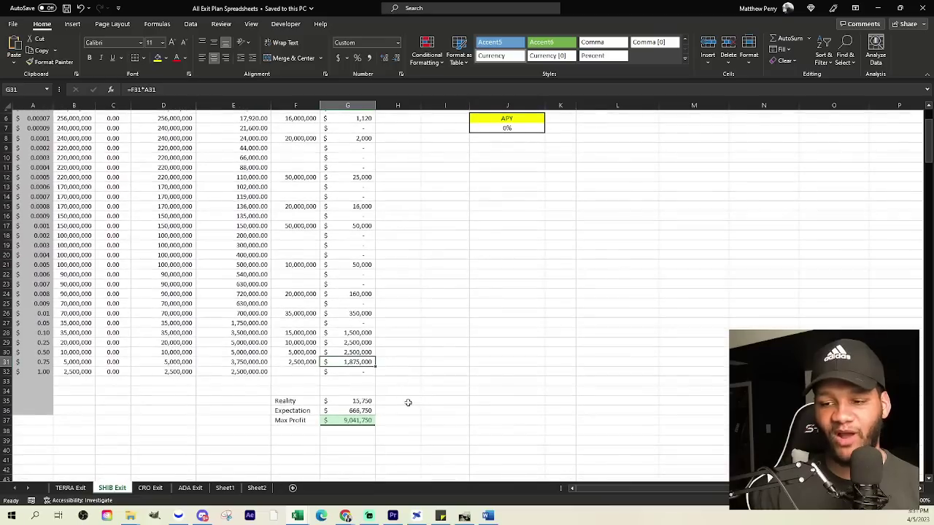
{"action": "left_click", "coordinate": [357, 411]}
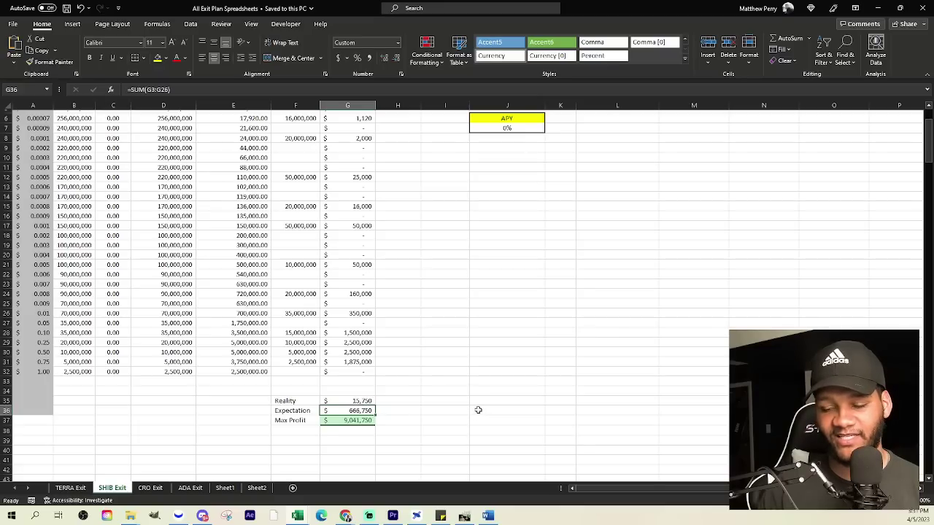
{"action": "left_click", "coordinate": [285, 402]}
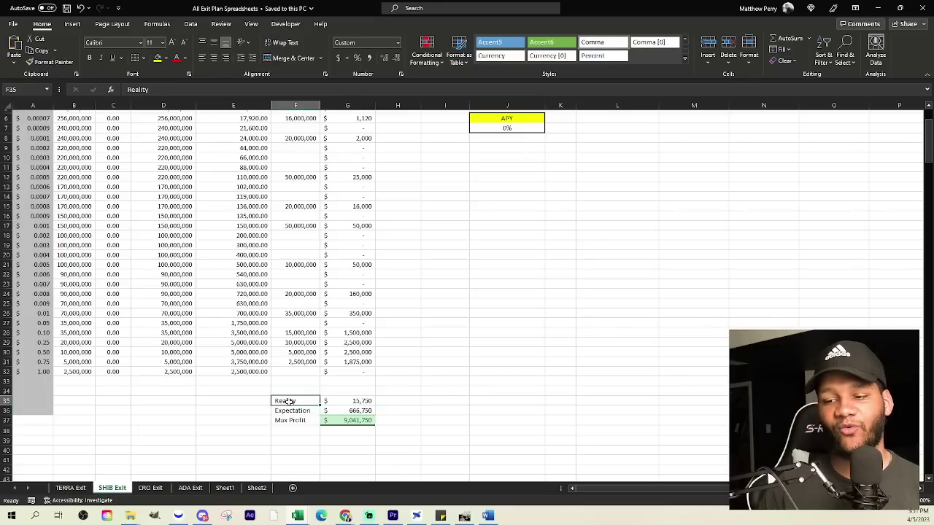
{"action": "left_click", "coordinate": [359, 400]}
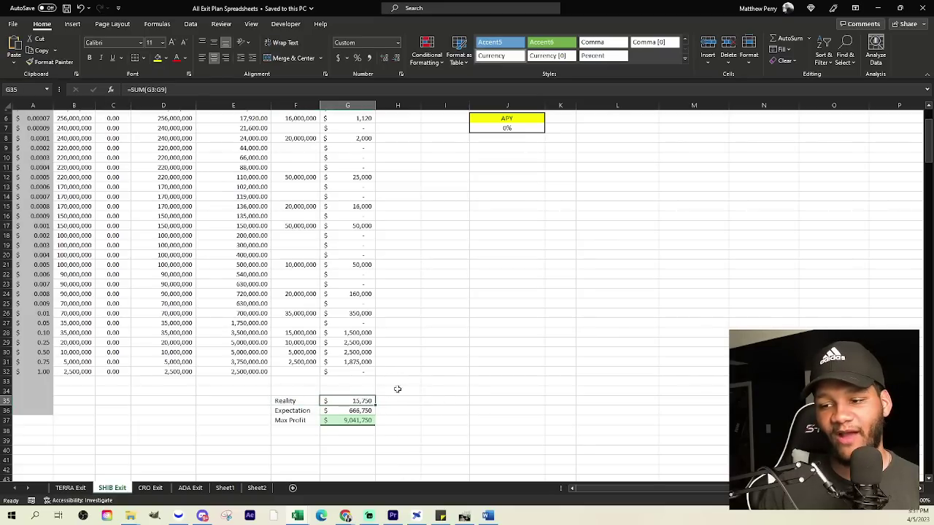
- Inspect the Reality total's formula and the realized gains range it sums, leaving the formula as it is
{"action": "scroll", "coordinate": [441, 373], "scroll_direction": "up", "scroll_amount": 2}
{"action": "scroll", "coordinate": [438, 372], "scroll_direction": "down", "scroll_amount": 2}
{"action": "double_click", "coordinate": [359, 401]}
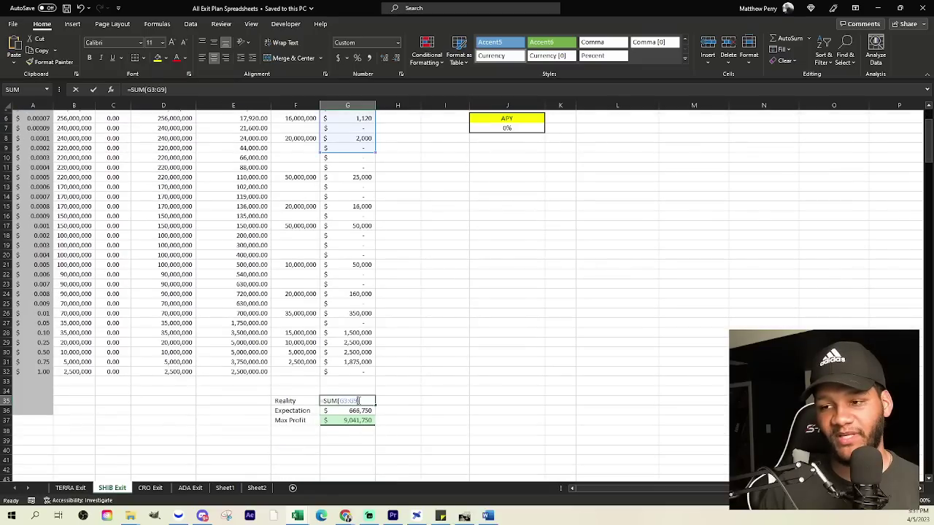
{"action": "scroll", "coordinate": [397, 344], "scroll_direction": "up", "scroll_amount": 2}
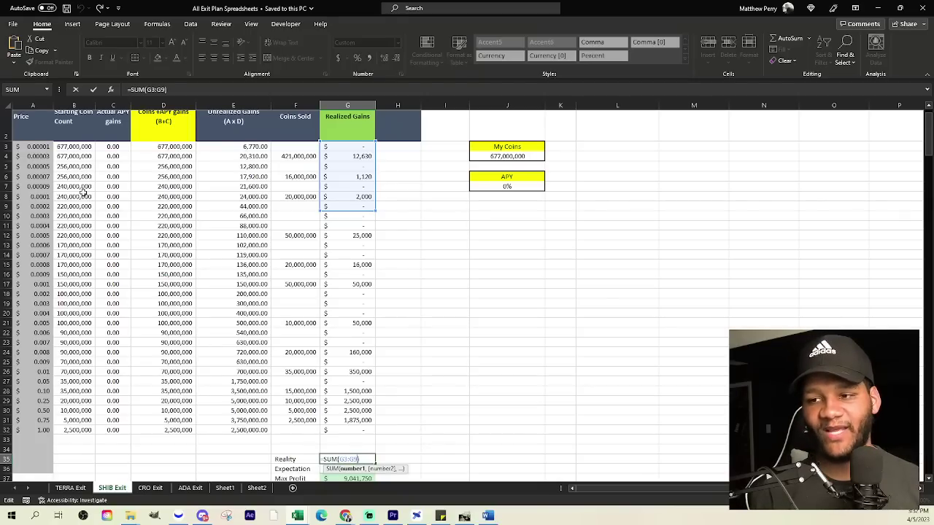
{"action": "scroll", "coordinate": [460, 232], "scroll_direction": "down", "scroll_amount": 3}
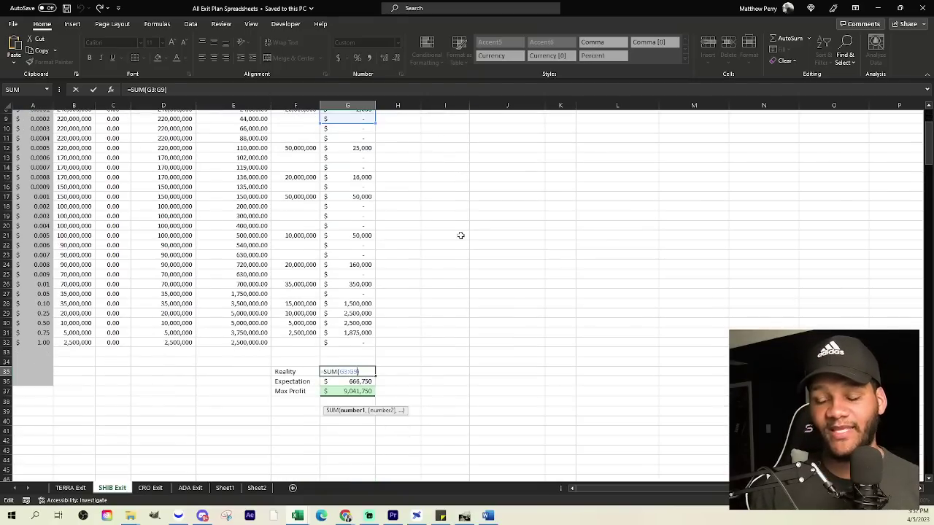
{"action": "scroll", "coordinate": [458, 242], "scroll_direction": "down", "scroll_amount": 1}
{"action": "scroll", "coordinate": [426, 292], "scroll_direction": "up", "scroll_amount": 4}
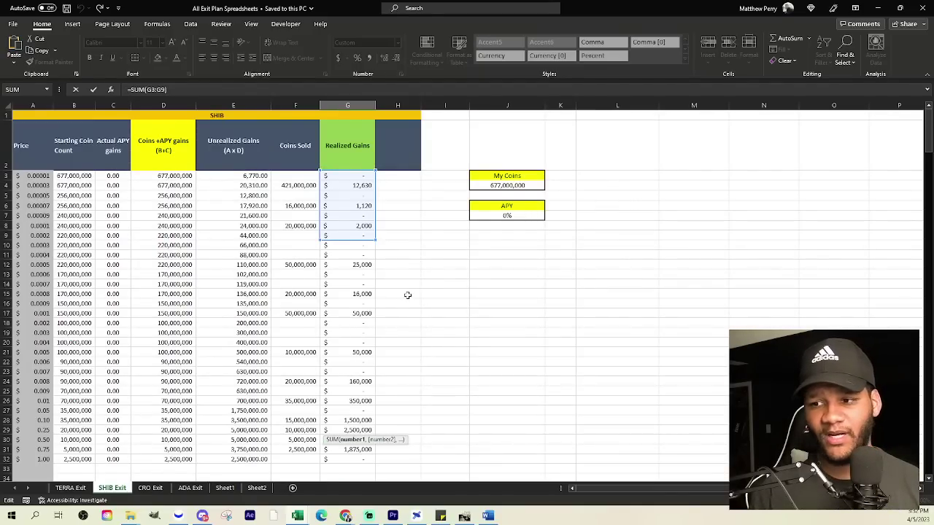
{"action": "scroll", "coordinate": [417, 289], "scroll_direction": "down", "scroll_amount": 4}
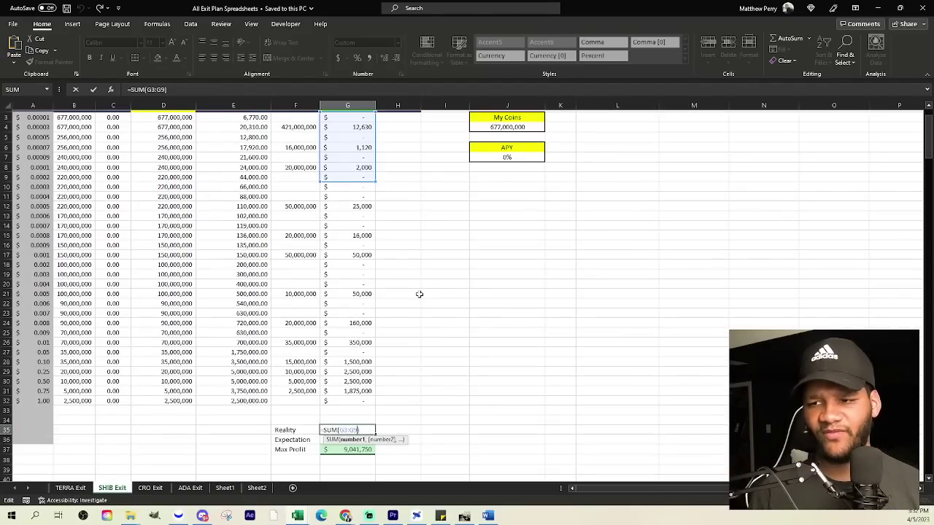
{"action": "key", "text": "Return"}
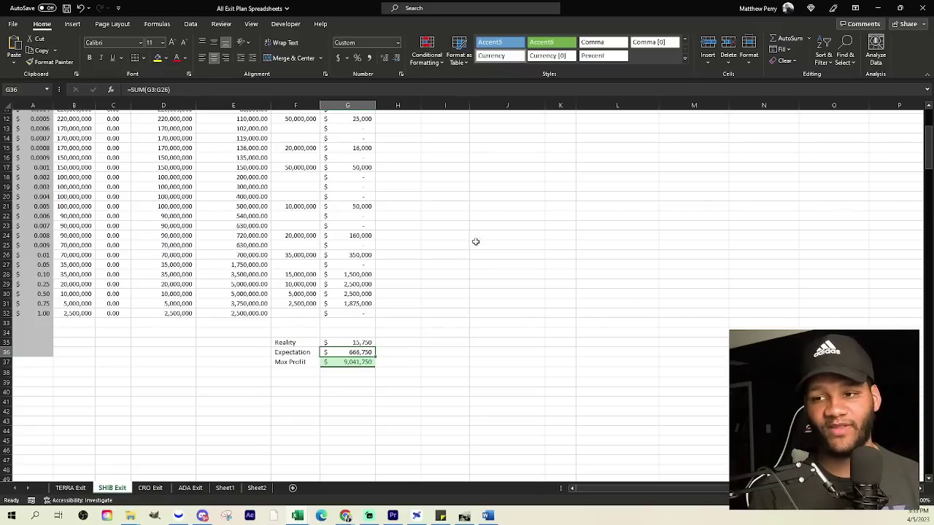
- Compare the unrealized gains at $0.0001 with the realized gains in the $0.00003 through $0.0001 rows by selecting those cells
{"action": "scroll", "coordinate": [438, 255], "scroll_direction": "up", "scroll_amount": 4}
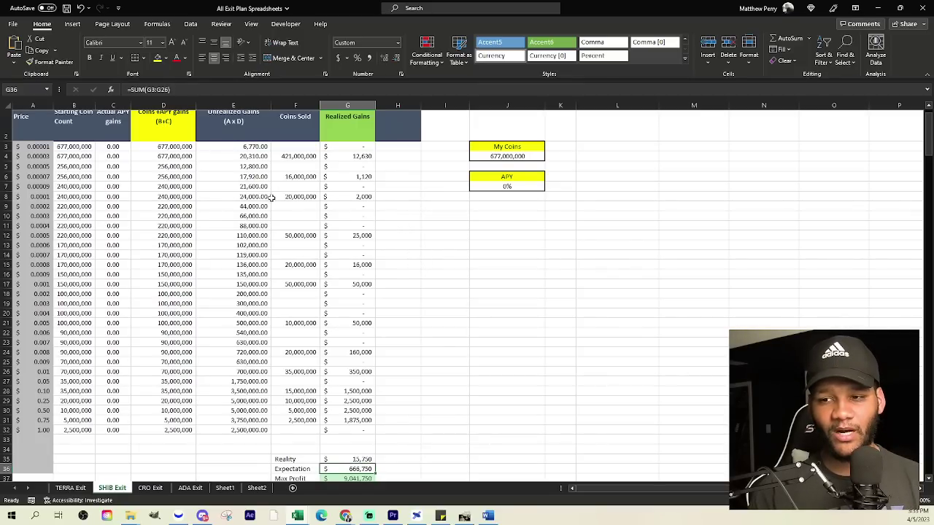
{"action": "left_click_drag", "start_coordinate": [353, 197], "coordinate": [367, 157]}
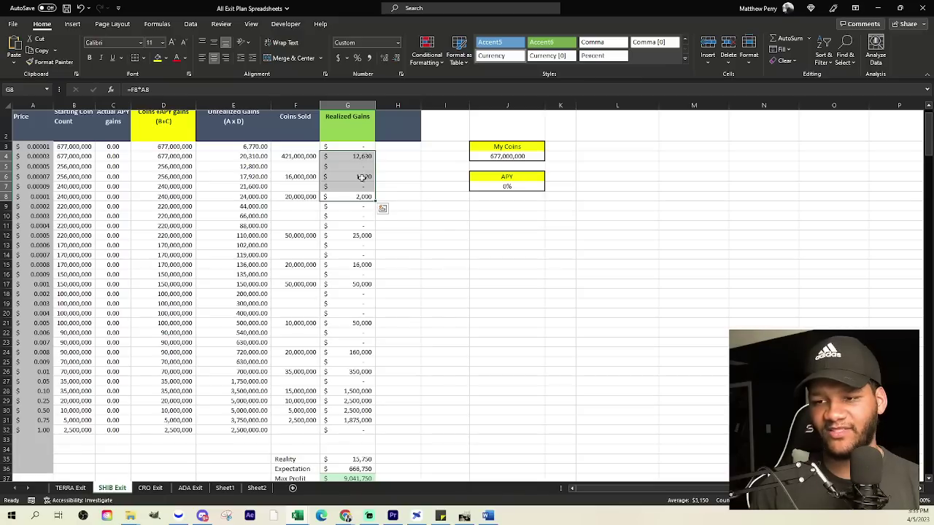
{"action": "left_click", "coordinate": [250, 197]}
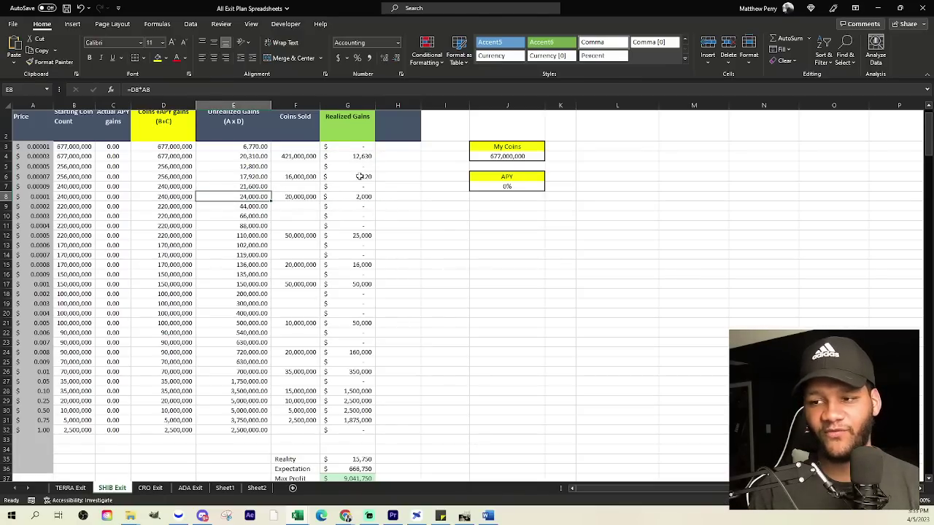
{"action": "left_click_drag", "start_coordinate": [360, 177], "coordinate": [363, 157]}
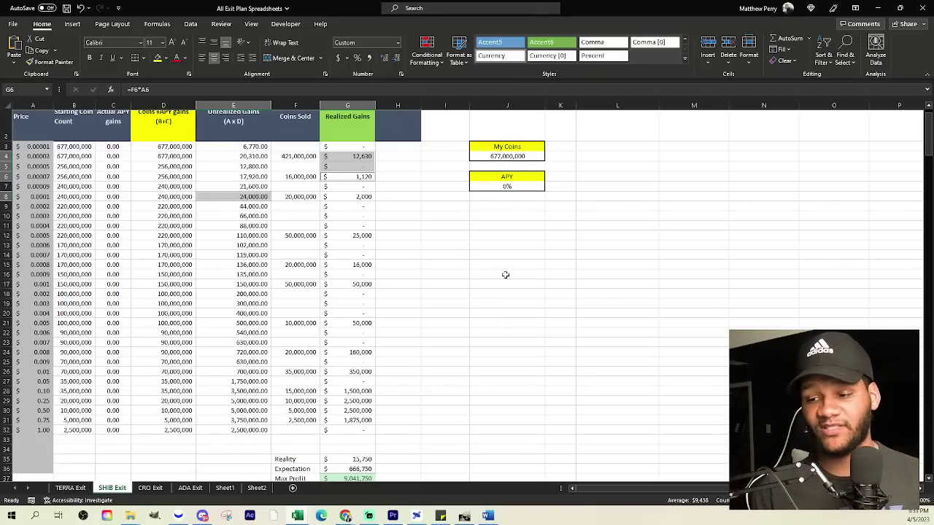
- Inspect the Expectation total's formula and the realized gains range it sums, leaving the formula as it is
{"action": "scroll", "coordinate": [448, 271], "scroll_direction": "down", "scroll_amount": 3}
{"action": "double_click", "coordinate": [355, 381]}
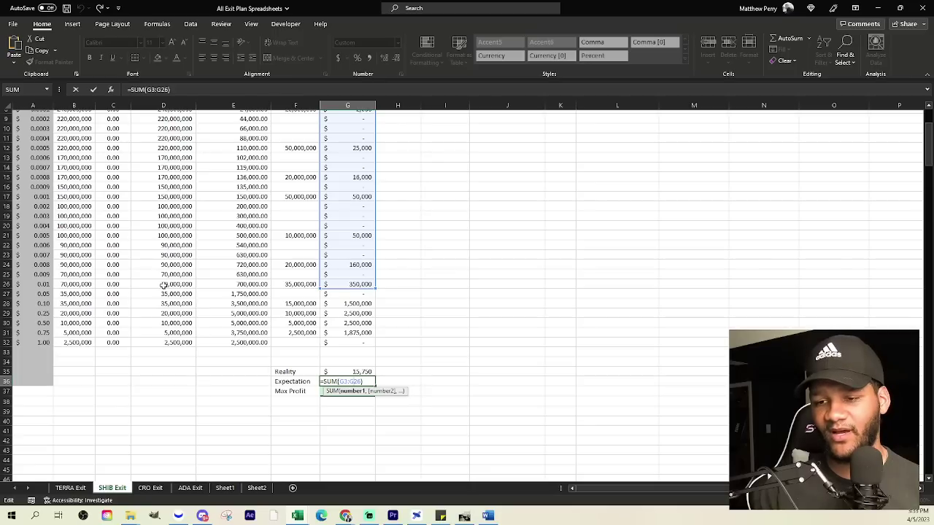
{"action": "key", "text": "Return"}
- Try 70,000,000 coins sold in the $0.01 price row, and undo that change
{"action": "double_click", "coordinate": [295, 285]}
{"action": "double_click", "coordinate": [297, 284]}
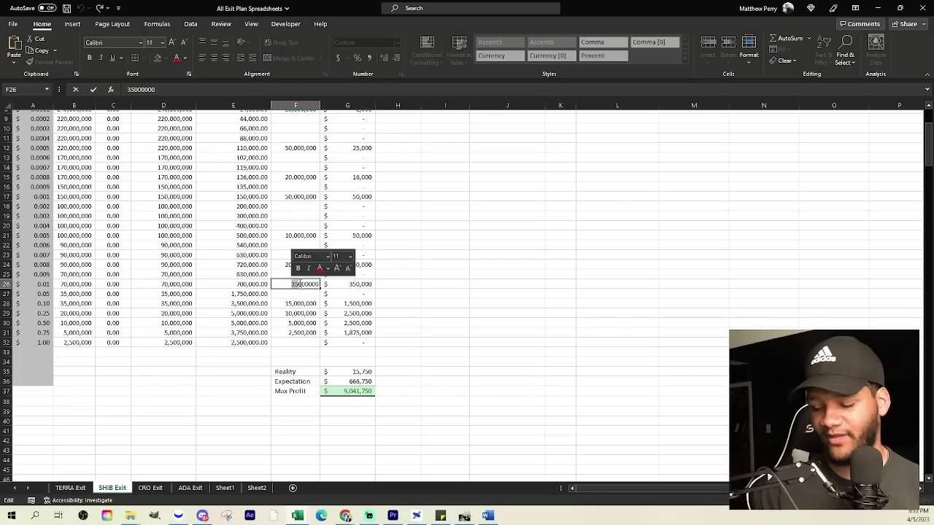
{"action": "type", "text": "70000000"}
{"action": "key", "text": "Return"}
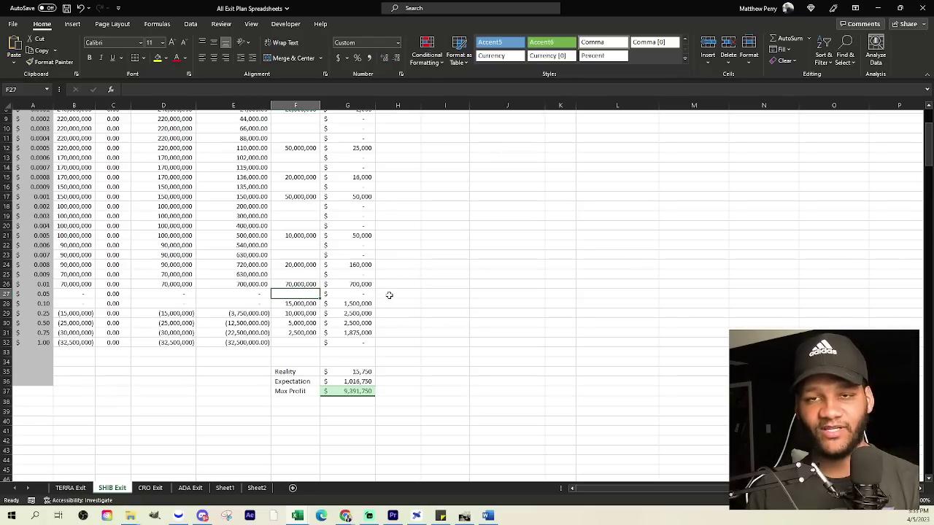
{"action": "key", "text": "ctrl+z"}
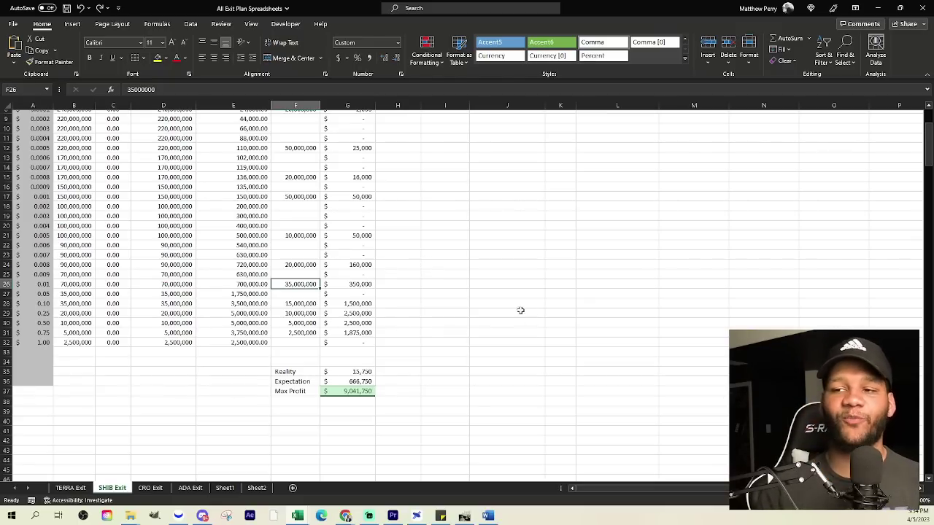
{"action": "scroll", "coordinate": [519, 311], "scroll_direction": "up", "scroll_amount": 4}
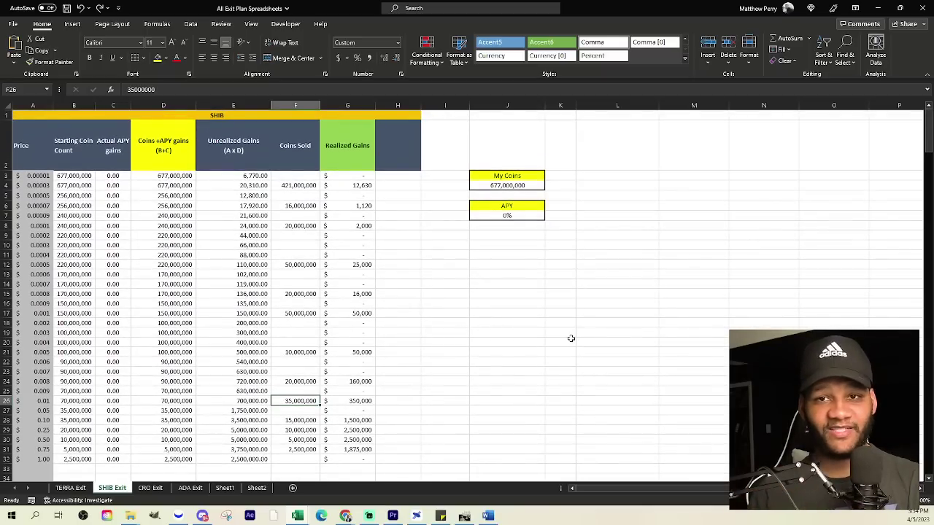